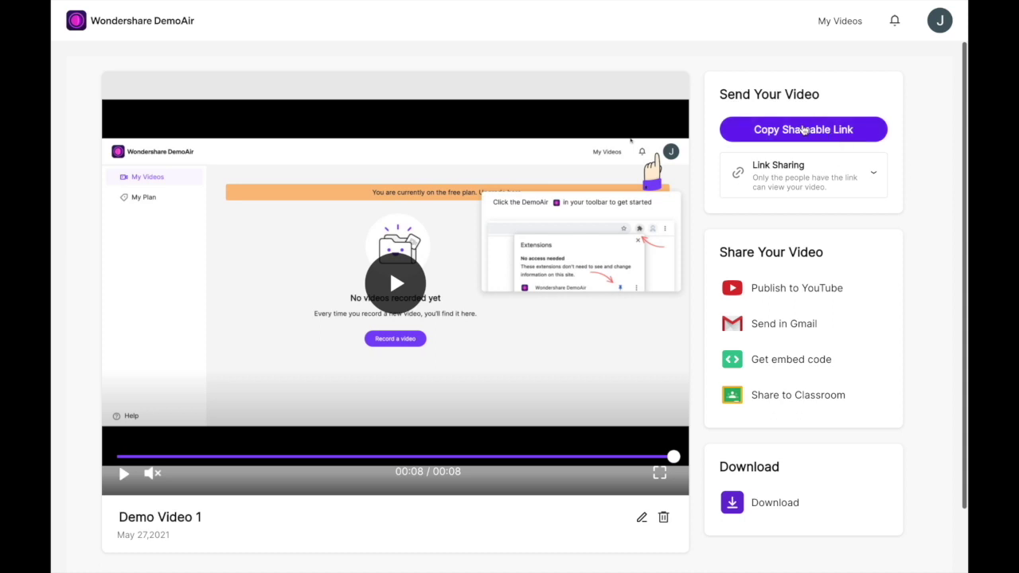
Step: Copy Demo Video 1's shareable link from its DemoAir video page
left_click(797, 134)
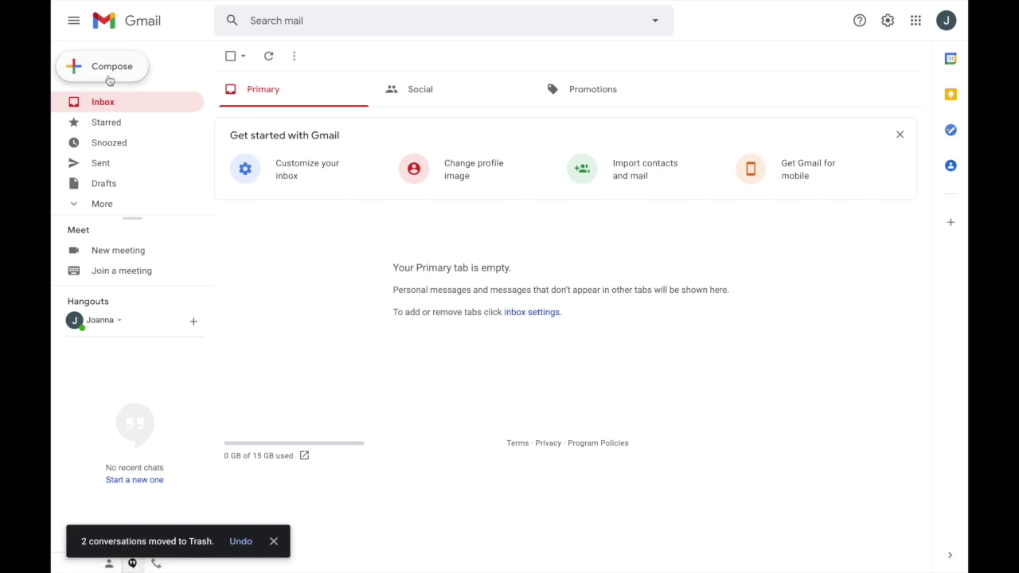
left_click(109, 77)
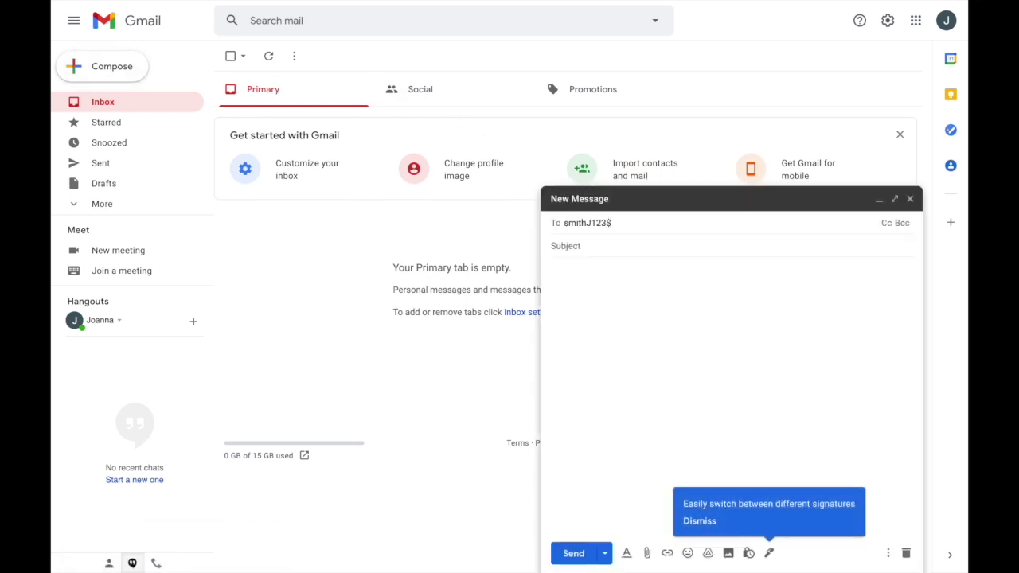
left_click(713, 246)
type("my new")
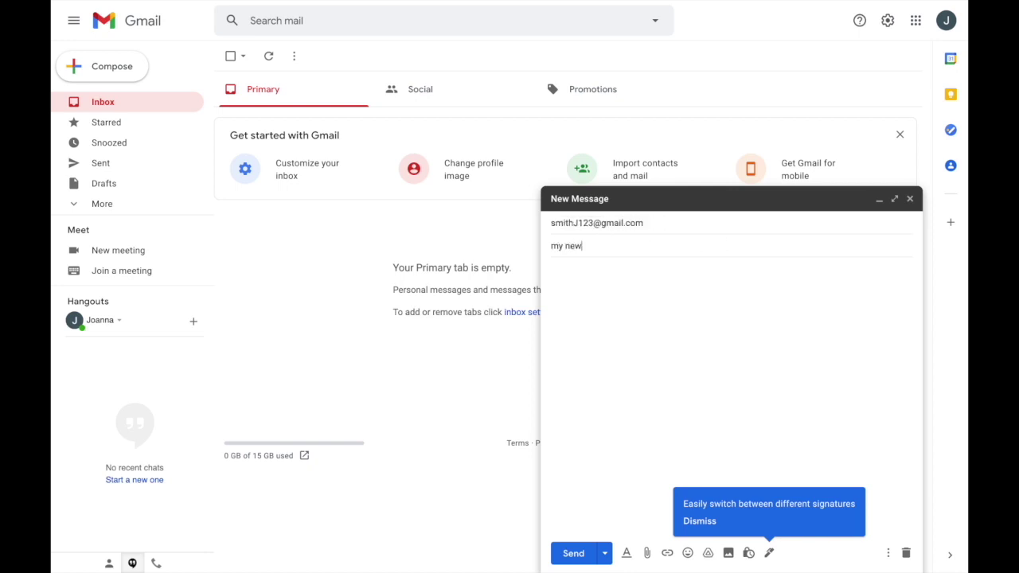
type(" video")
left_click(703, 337)
type("c")
type("heck it out here!")
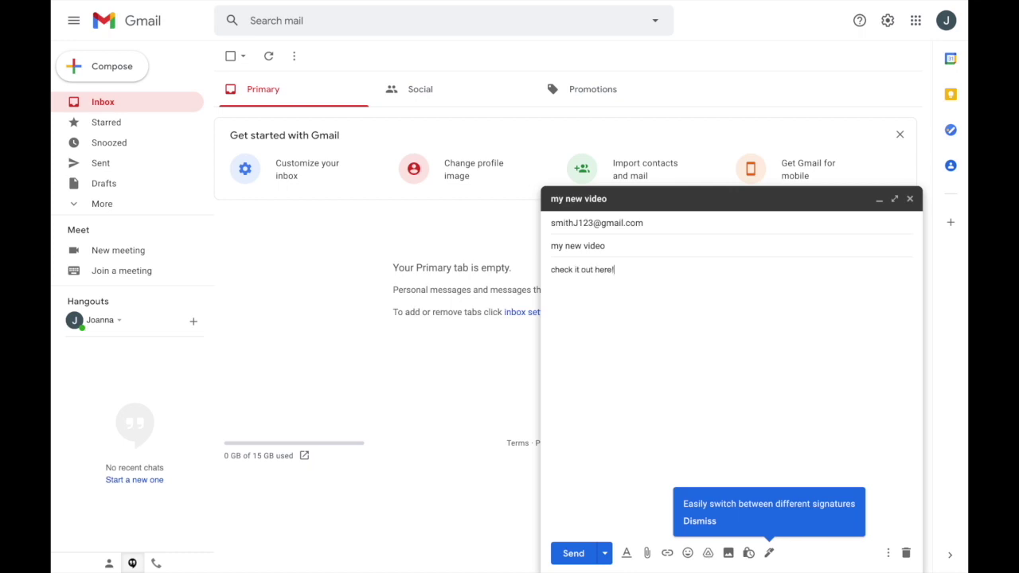
type("-")
key("ctrl+v")
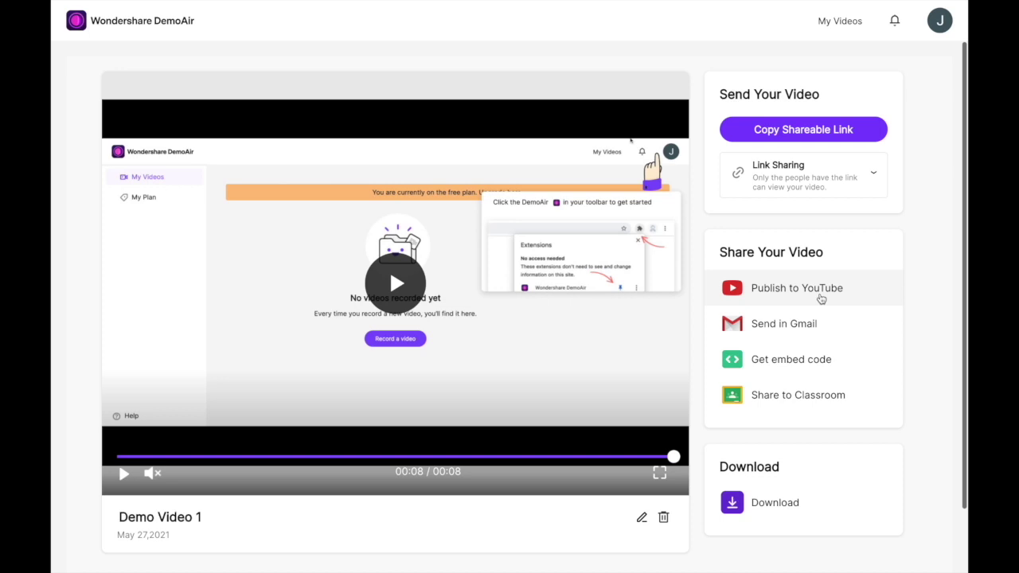
Step: Publish the video to YouTube as Unlisted, described 'Here is how you can use Wondershare DemoAir'
left_click(821, 297)
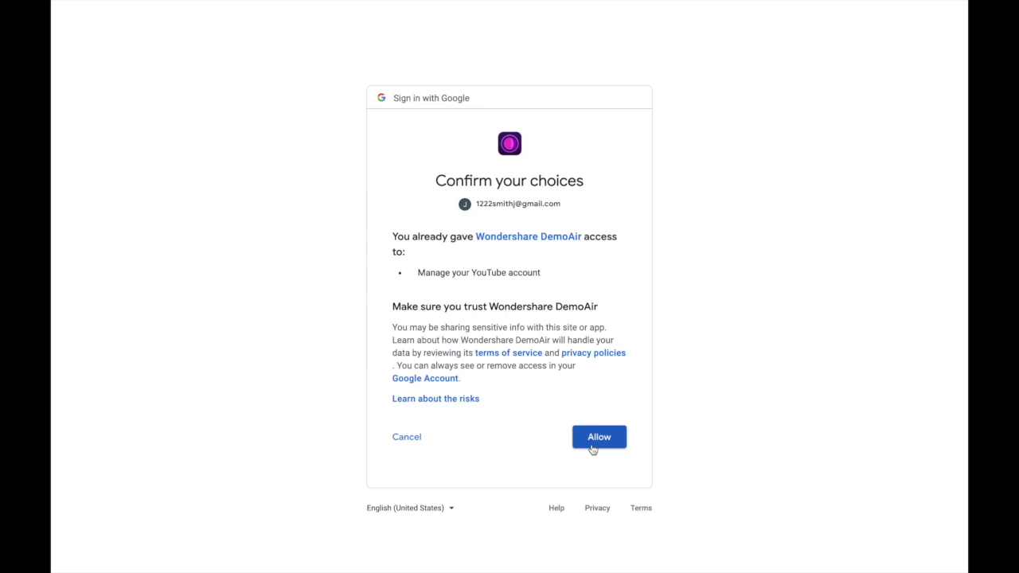
left_click(592, 448)
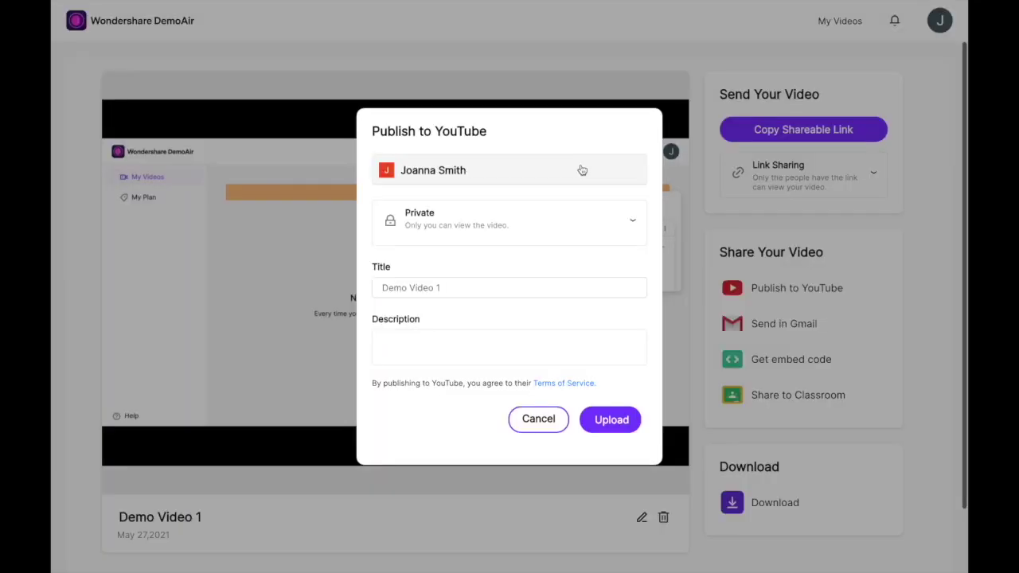
left_click(571, 229)
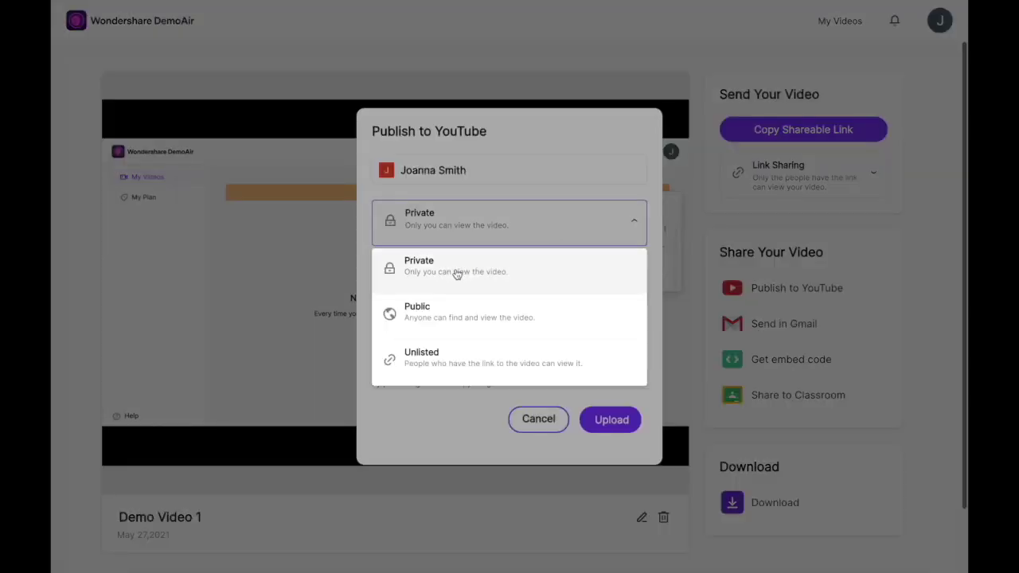
left_click(444, 360)
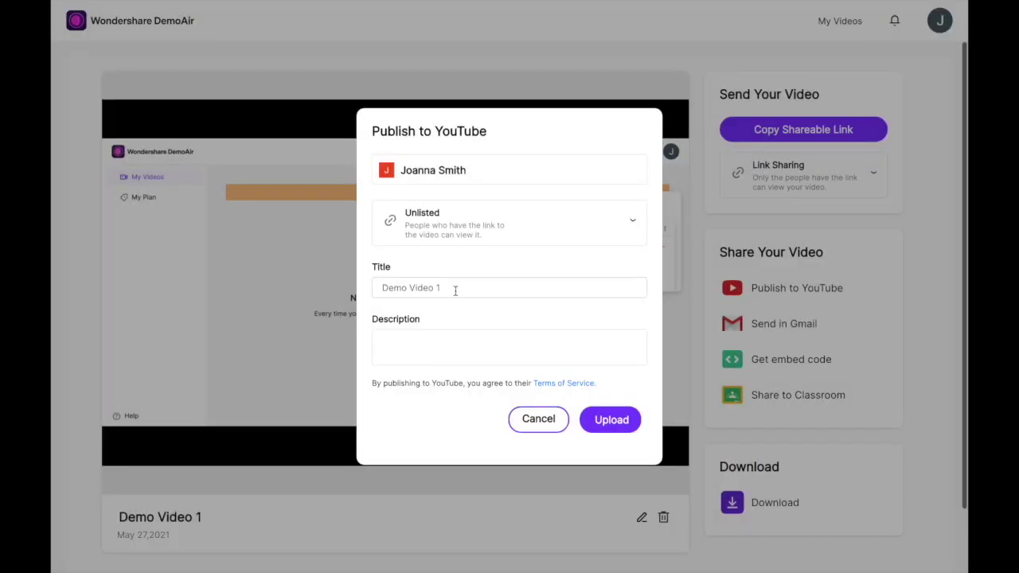
type("Here is how you can use")
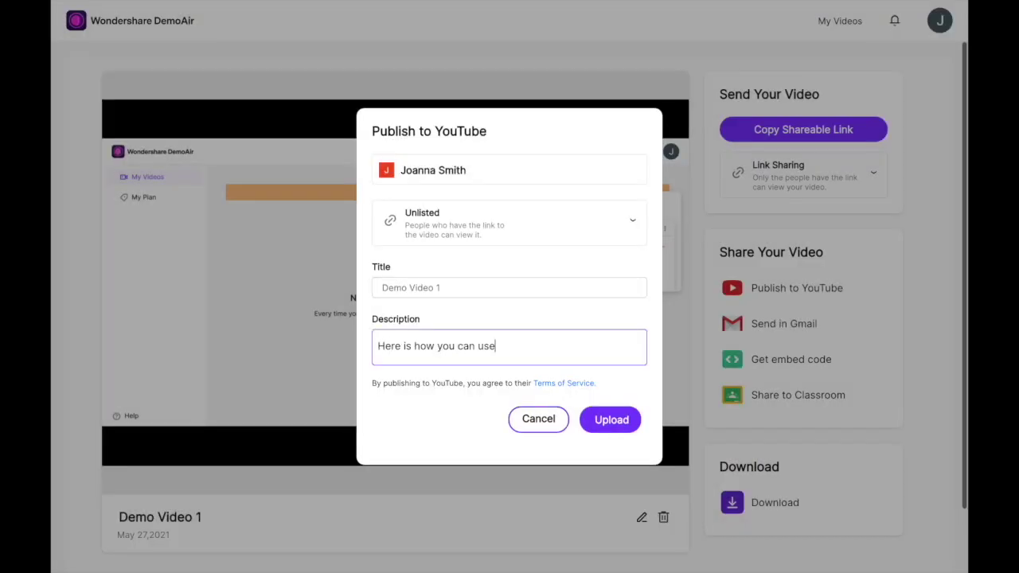
type(" Wondershare DemoAir")
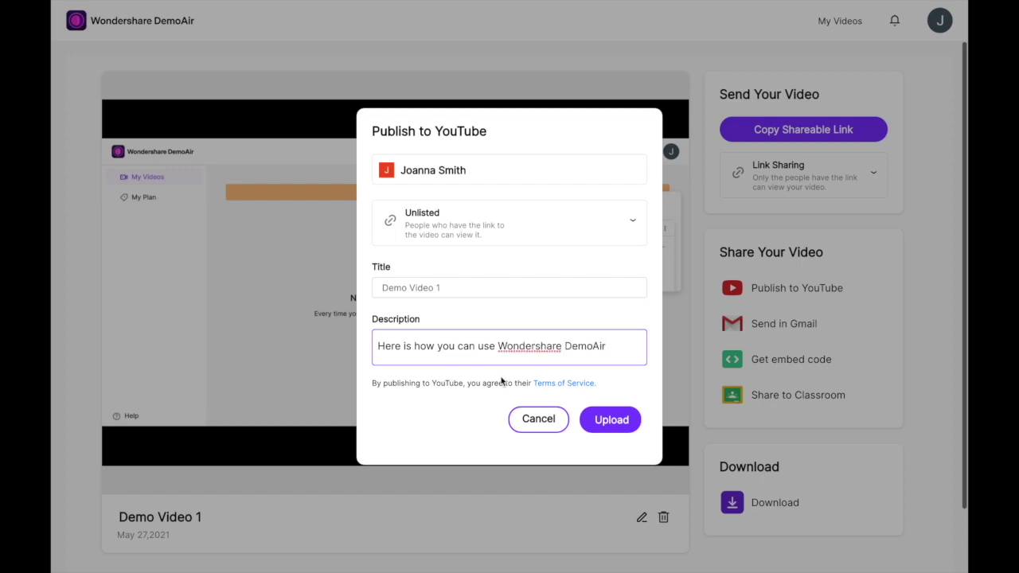
left_click(620, 420)
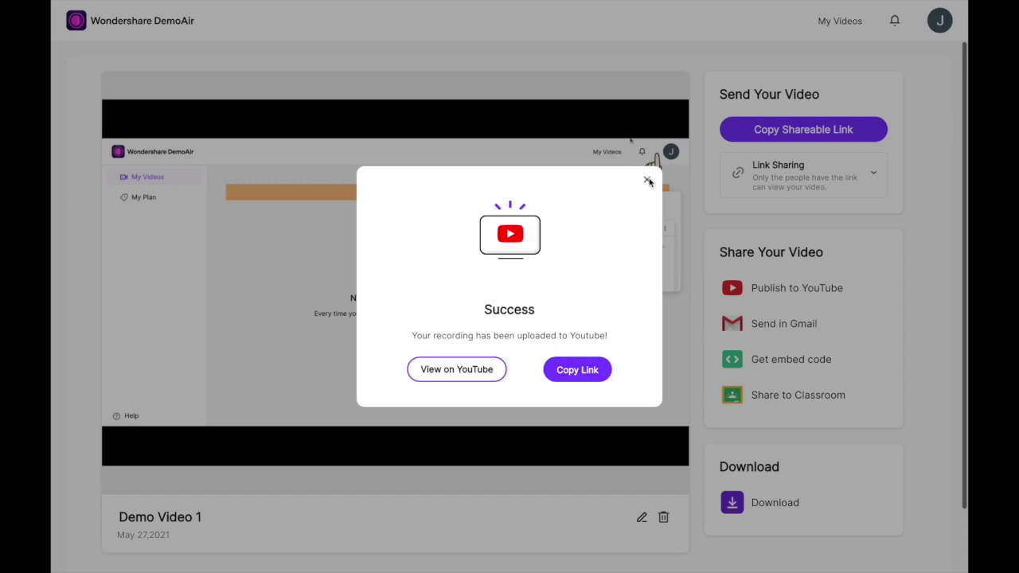
left_click(647, 181)
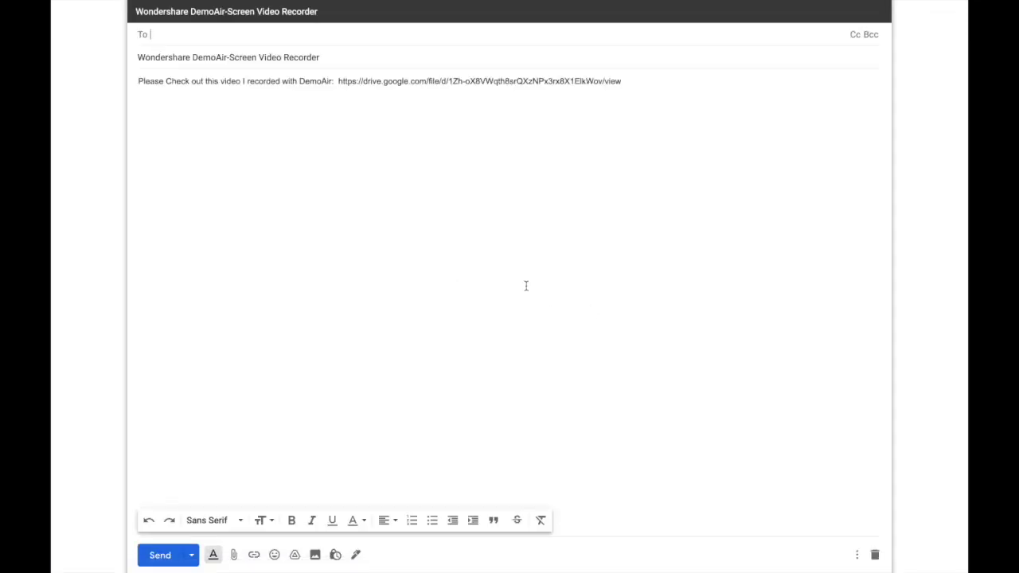
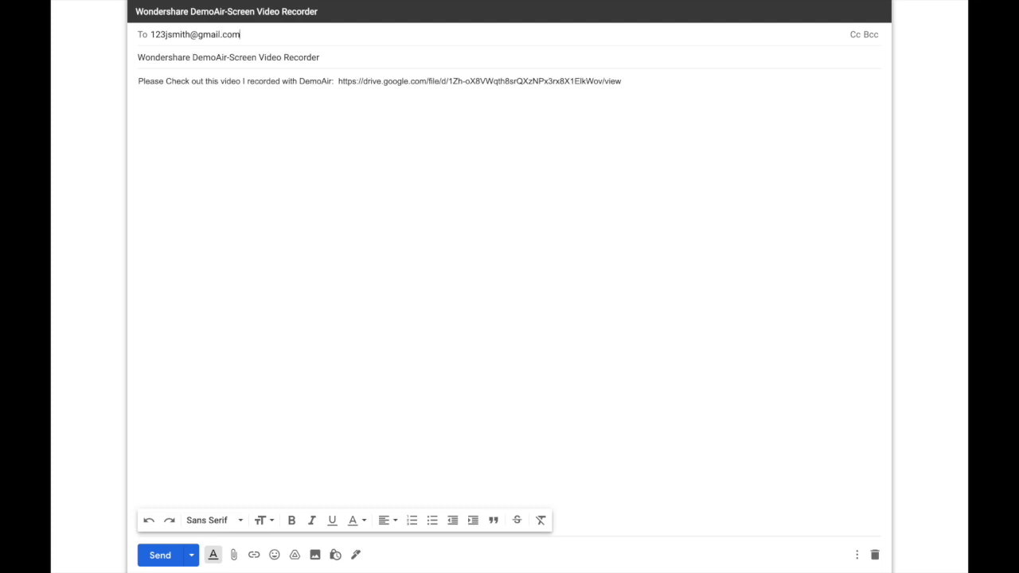
left_click(314, 148)
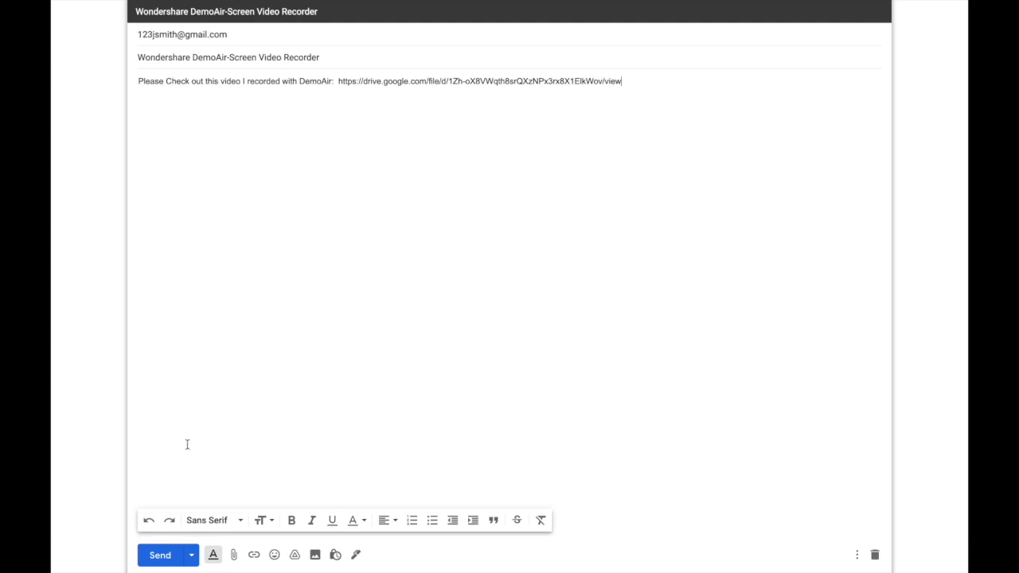
left_click(160, 554)
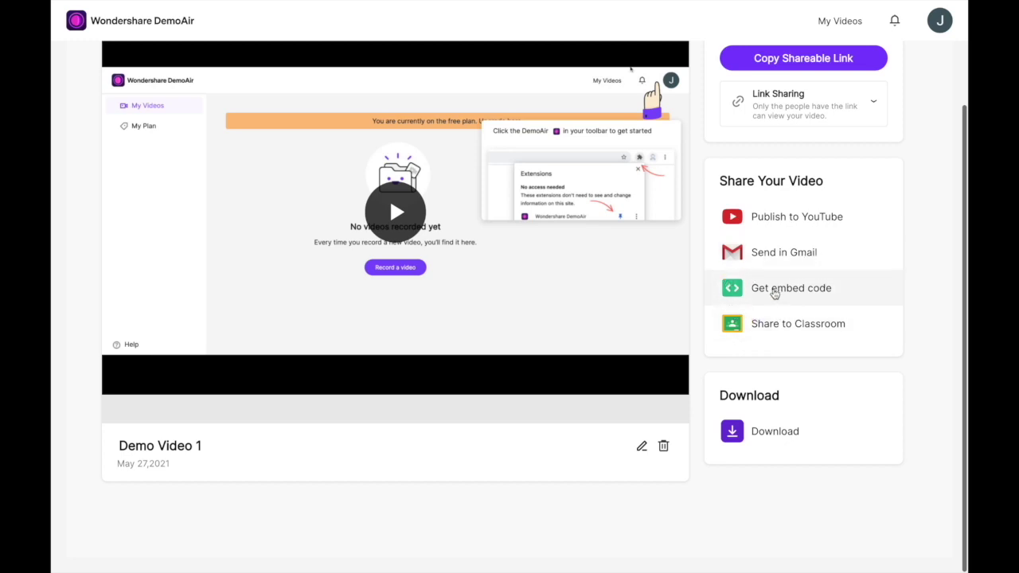
Step: Copy the video's iframe embed code to the clipboard and close the embed code window
left_click(775, 291)
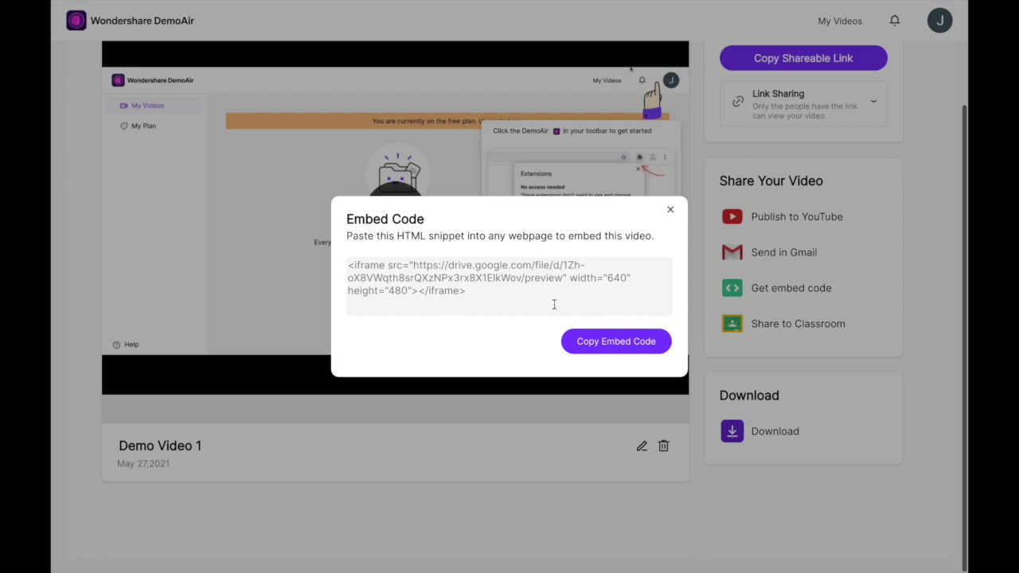
double_click(530, 302)
triple_click(529, 302)
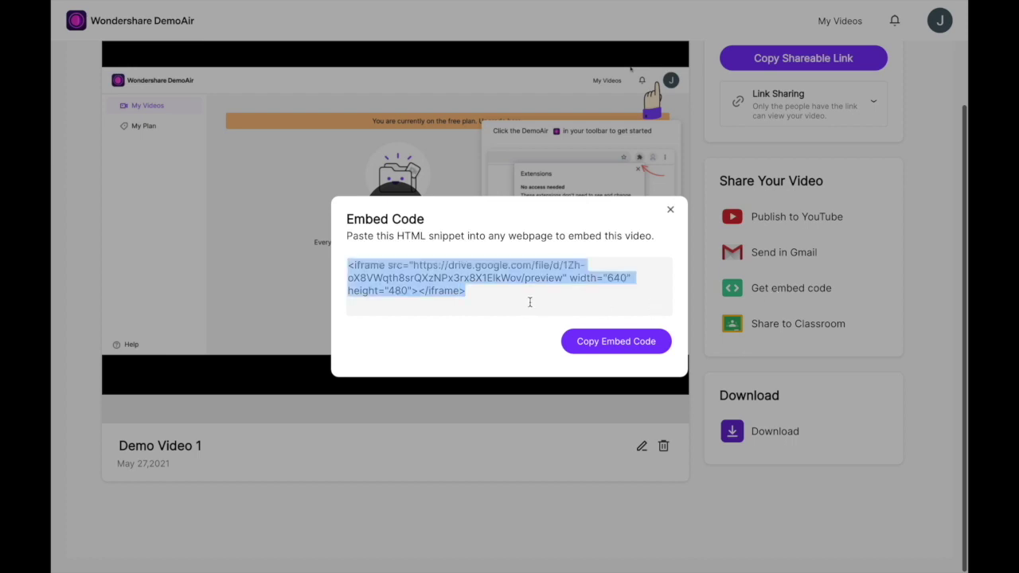
left_click(615, 347)
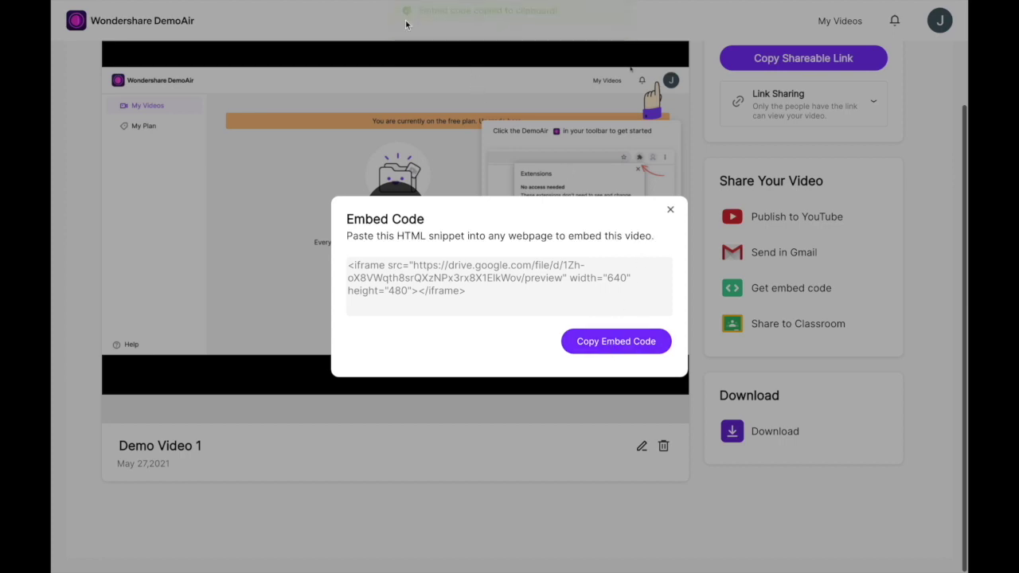
left_click(671, 210)
scroll(669, 289, "up", 1)
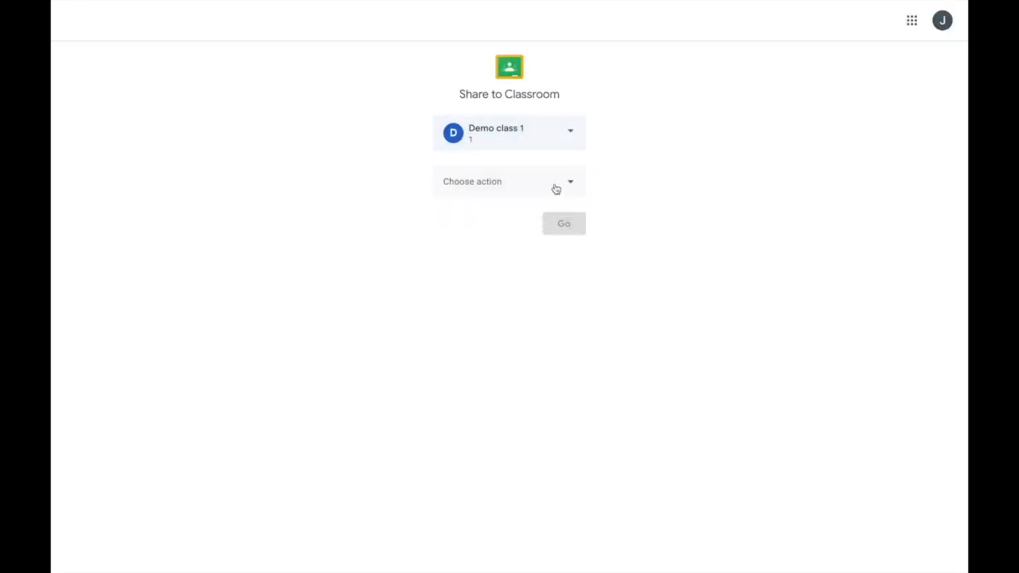
Step: Choose 'Make an announcement' for Demo class 1 to share Demo Video 1.webm
left_click(555, 184)
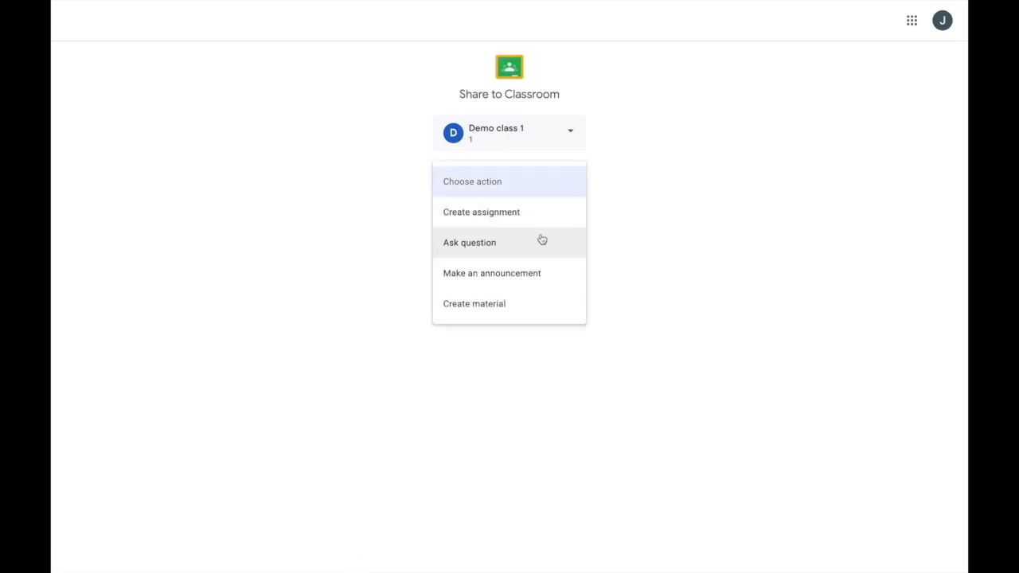
left_click(539, 275)
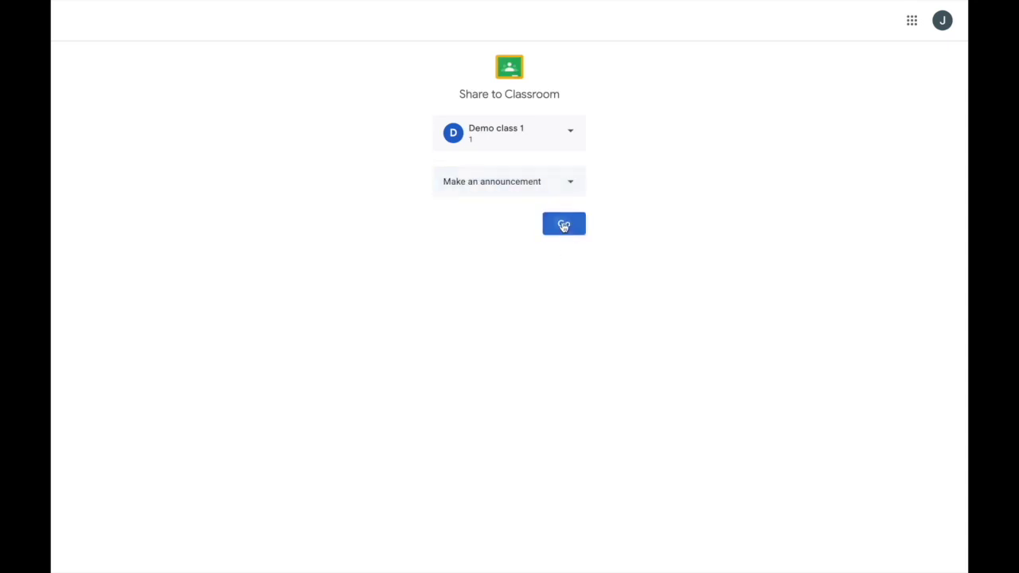
left_click(564, 226)
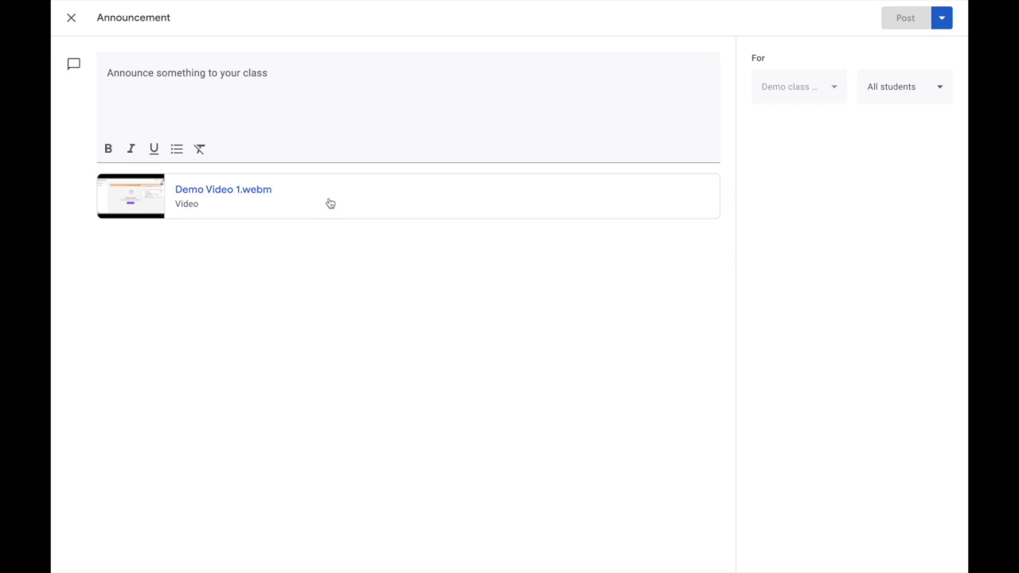
Step: Post the announcement 'Hey class, check out this new video for this week!' with the attached video
left_click(259, 73)
type("Hey cla")
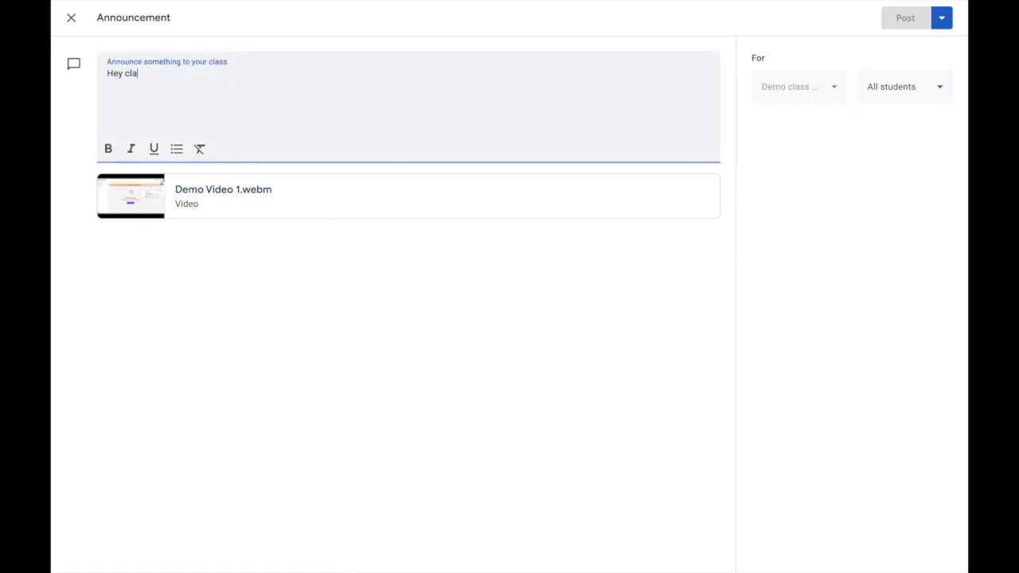
type("s, check out")
type(" this new video for this we")
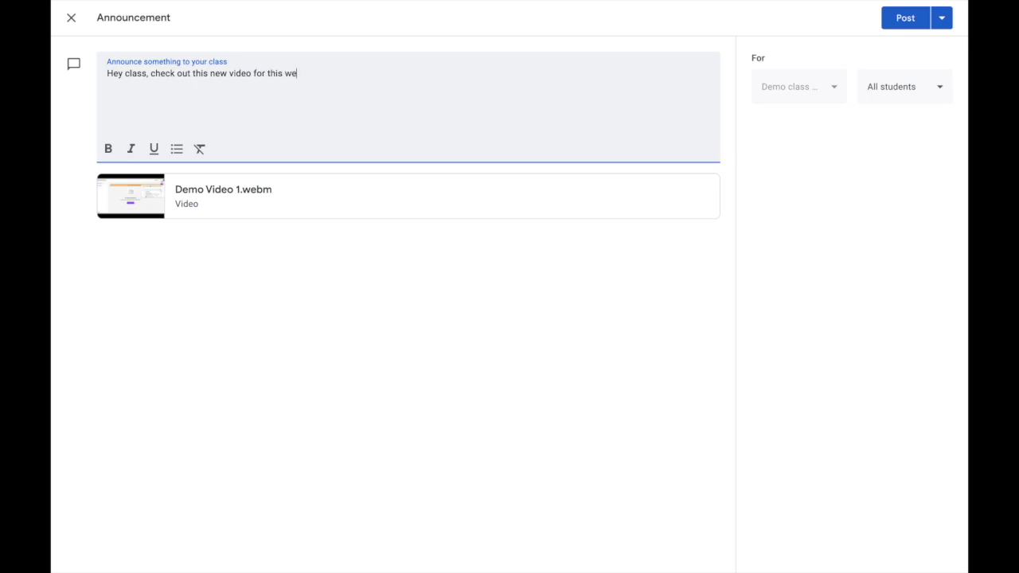
type("k!")
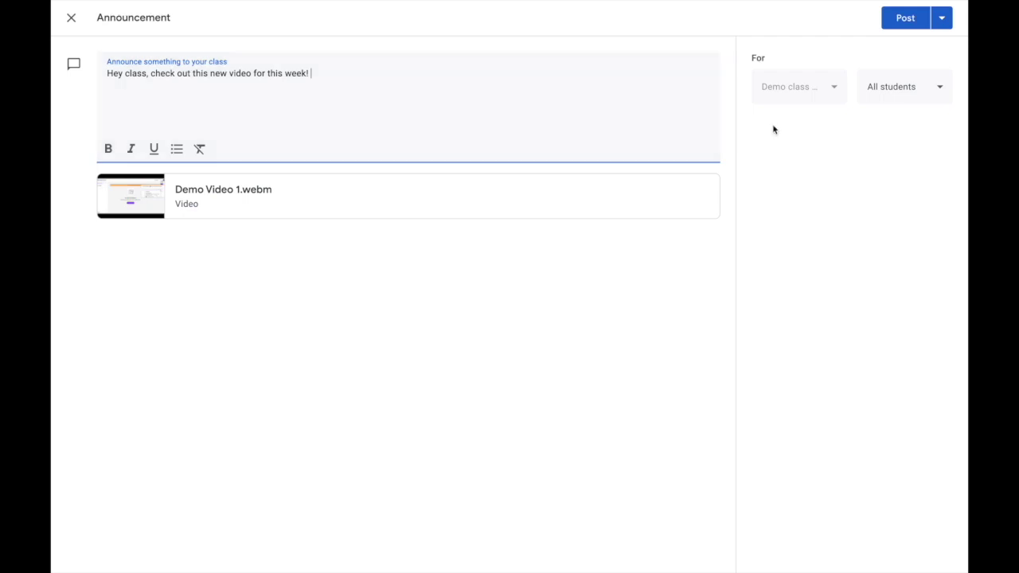
left_click(902, 23)
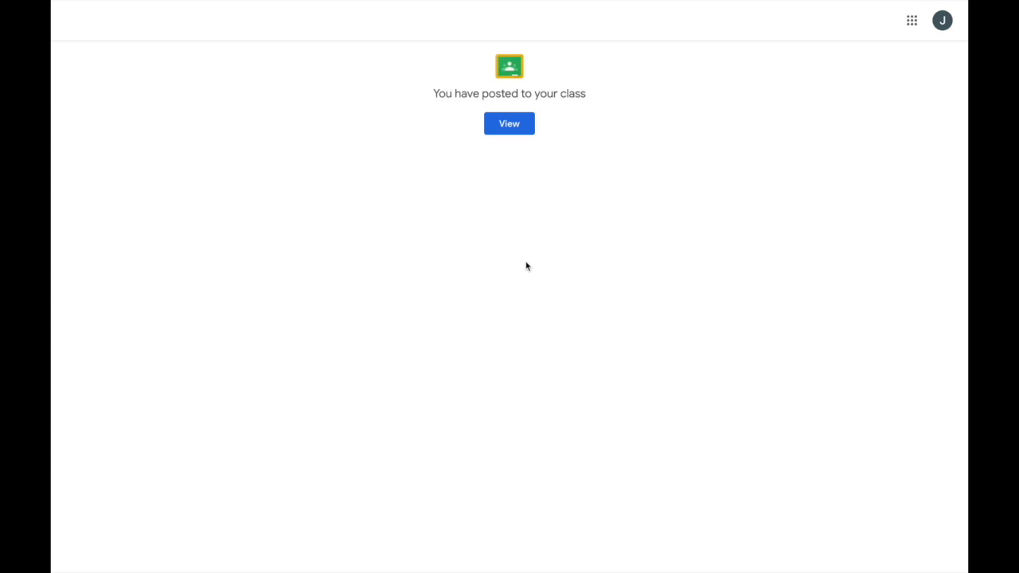
Step: View the posted announcement in the class stream, then return to the Demo Video 1 DemoAir tab
left_click(512, 129)
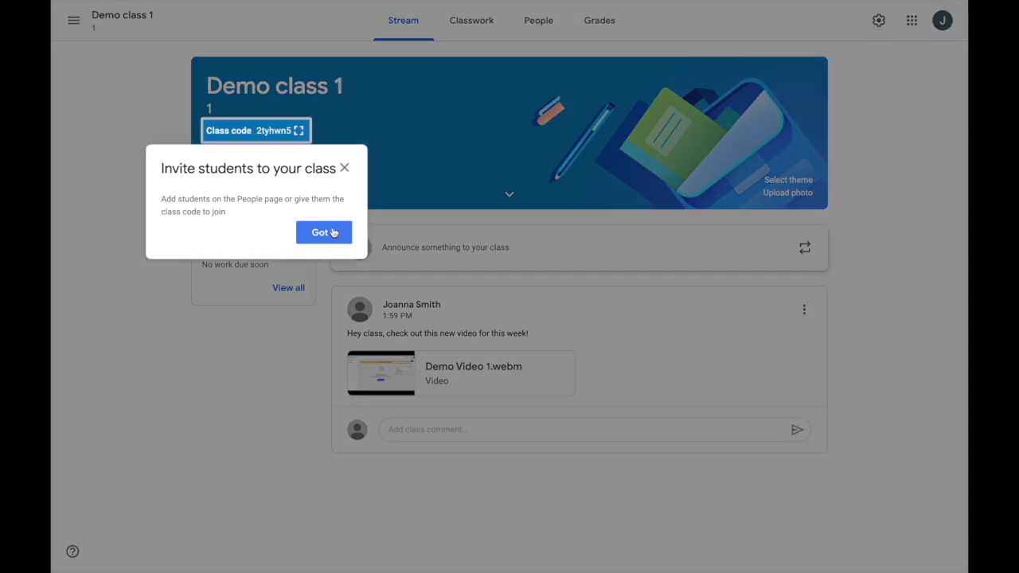
left_click(326, 235)
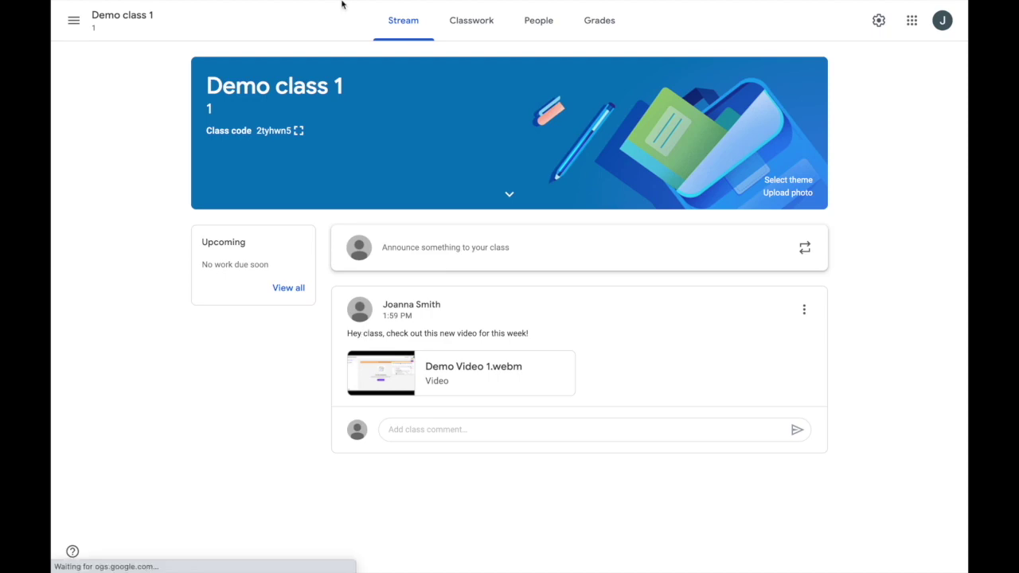
mouse_move(187, 13)
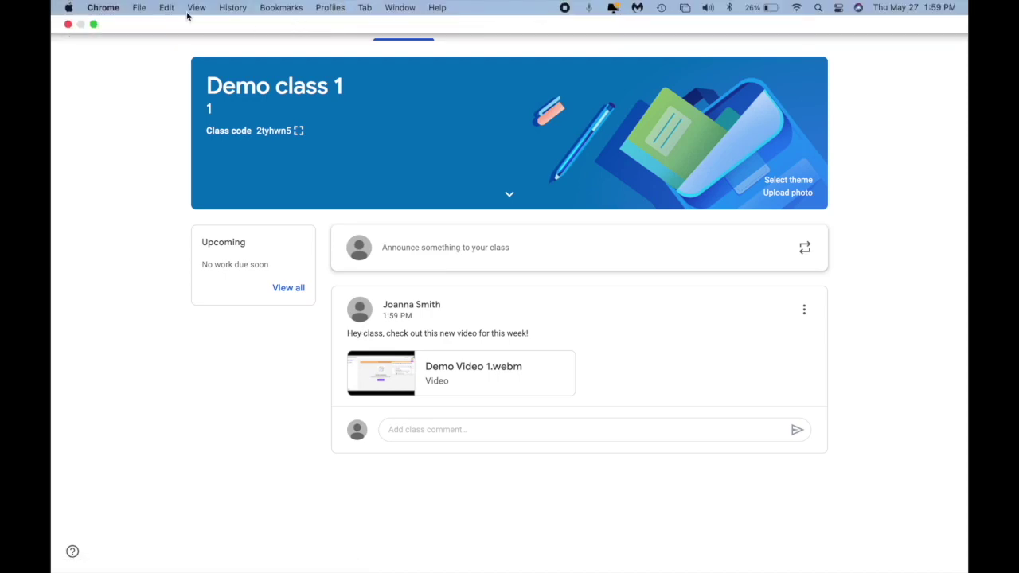
left_click(93, 26)
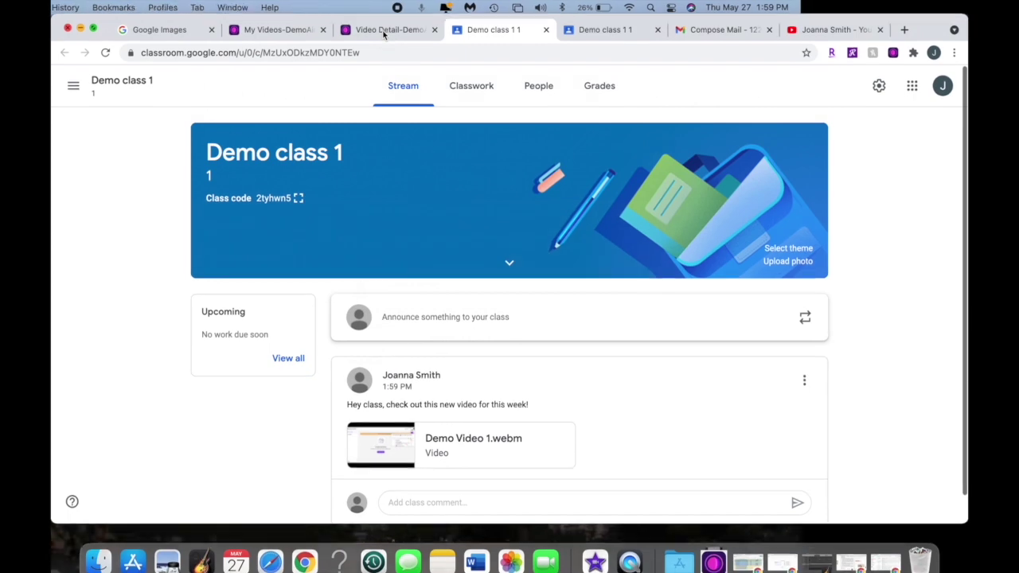
left_click(383, 32)
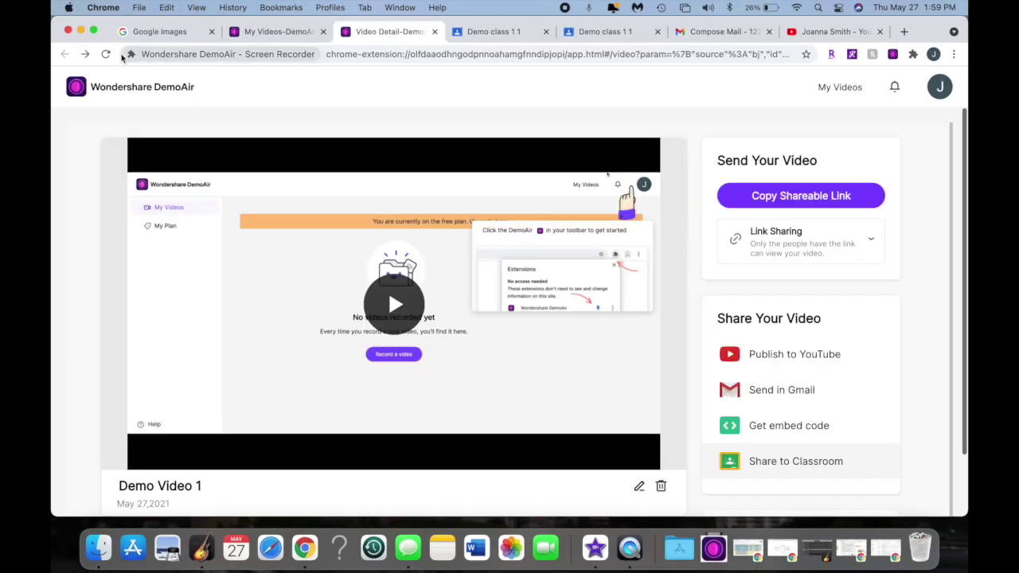
left_click(93, 31)
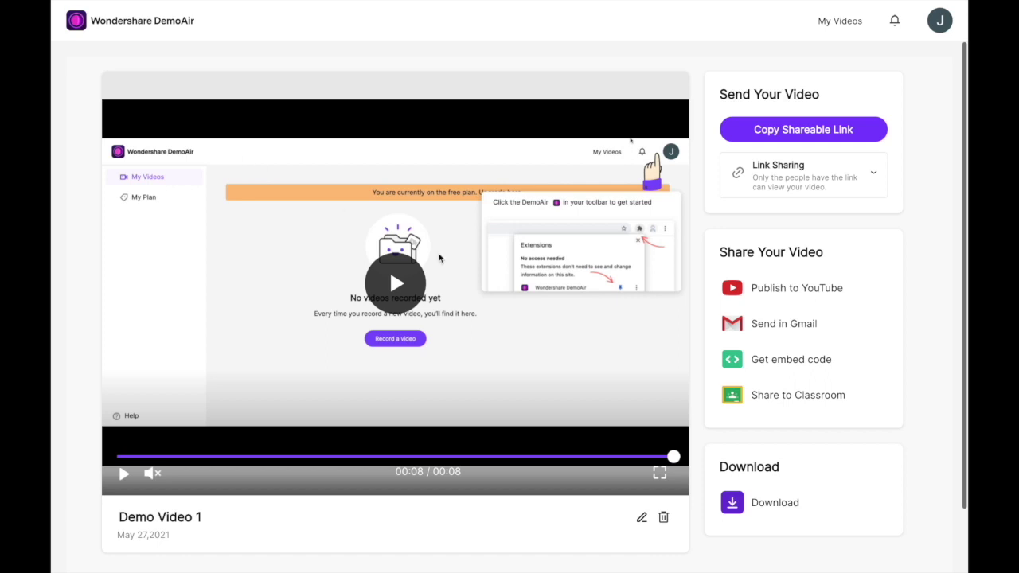
Step: Download Demo Video 1 as a .webm file and dismiss the download bar
scroll(802, 361, "down", 2)
scroll(800, 359, "down", 1)
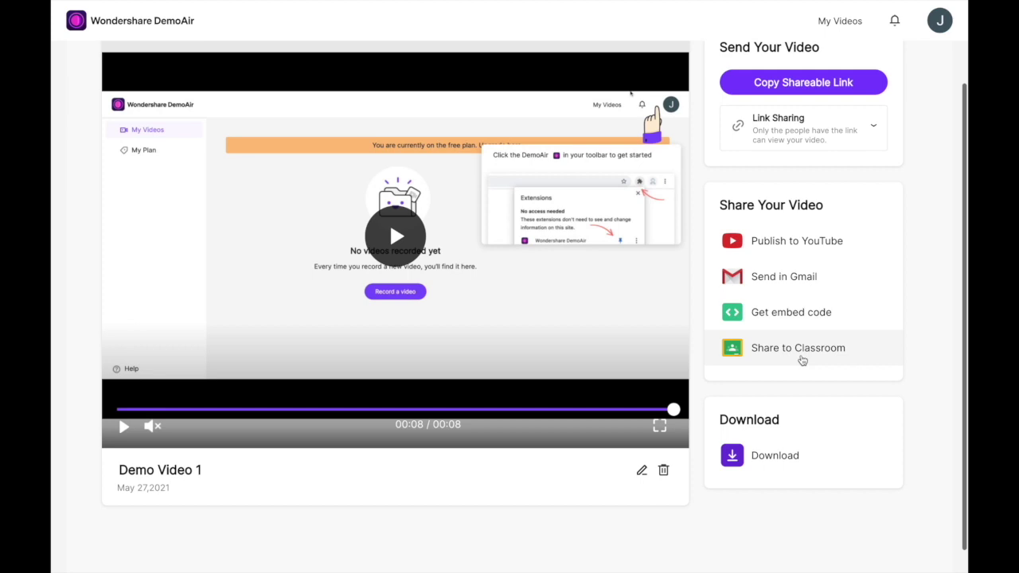
scroll(801, 358, "down", 1)
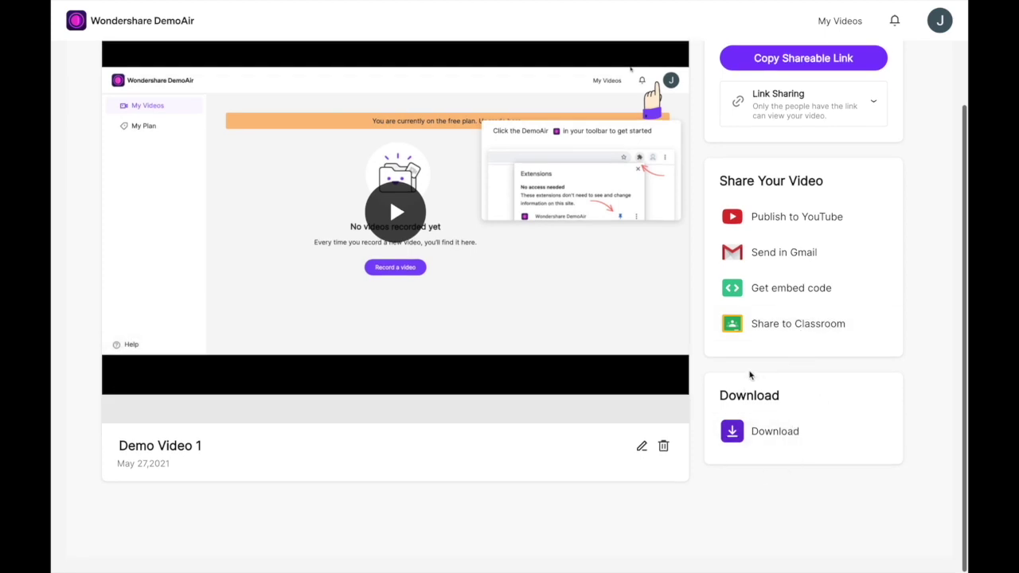
left_click(769, 426)
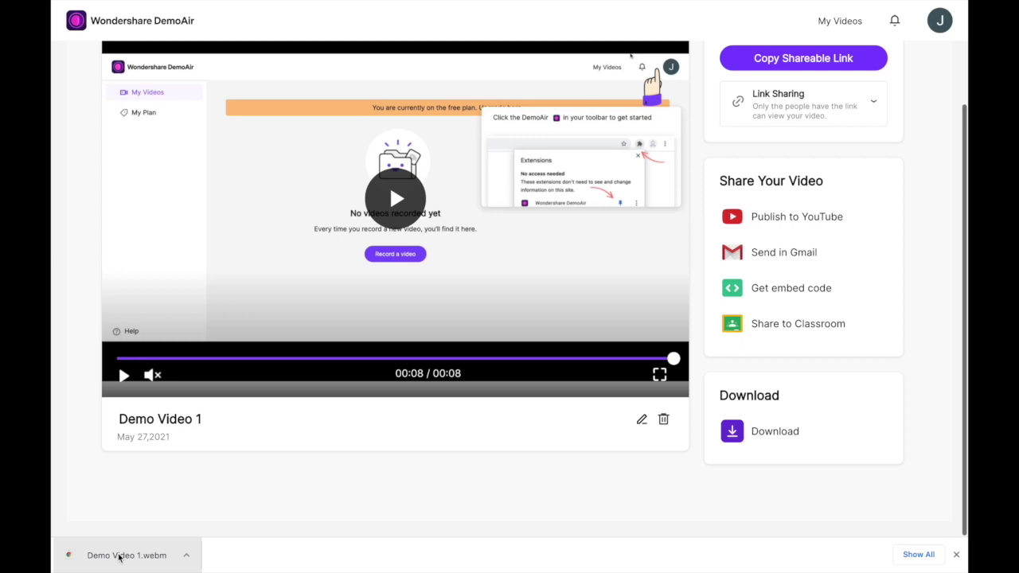
left_click(119, 555)
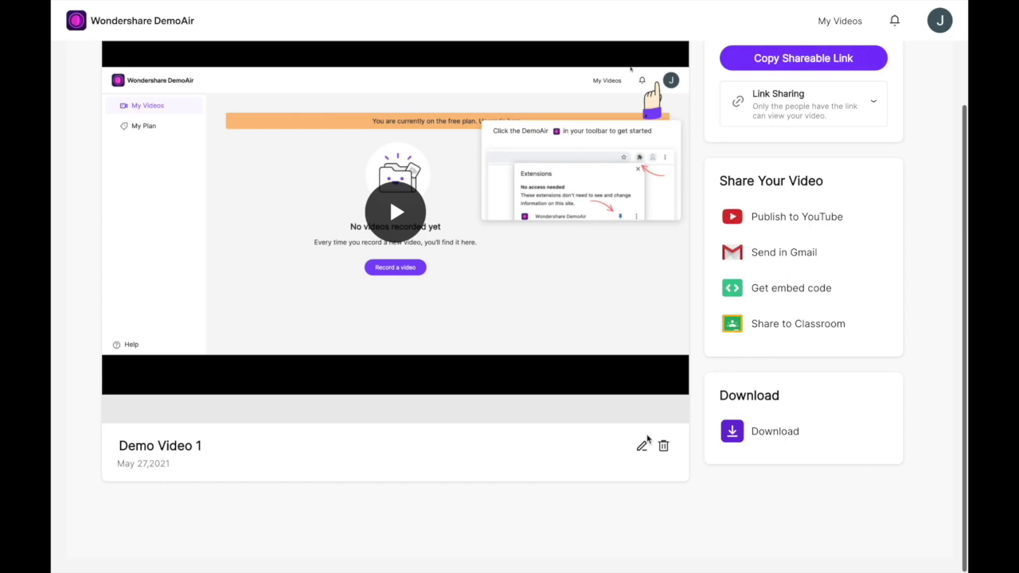
mouse_move(663, 418)
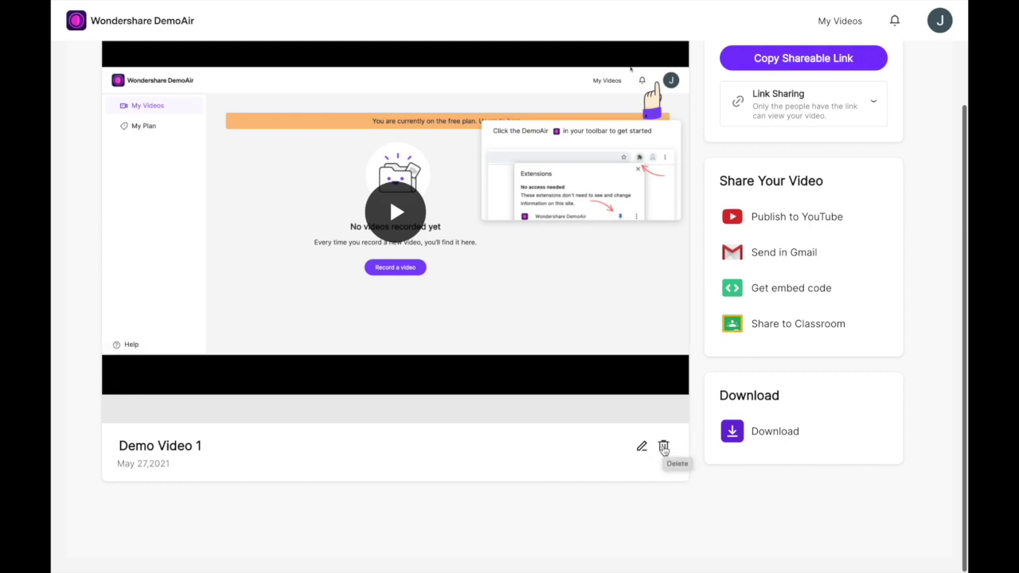
Step: Change the video title from 'Demo Video 1' to 'Finished video 1'
left_click(237, 444)
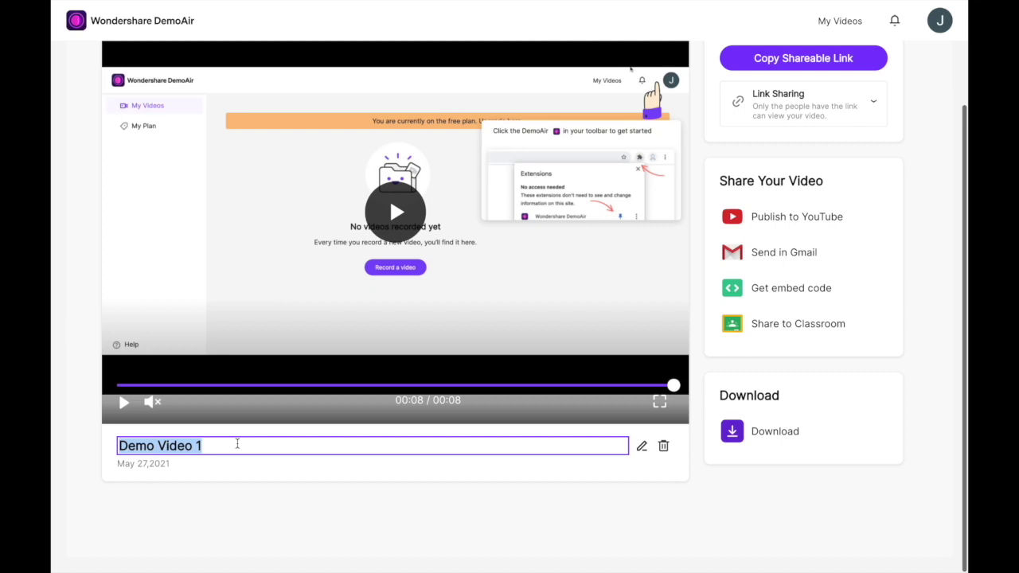
type("Finished")
key("BackSpace")
key("BackSpace")
key("BackSpace")
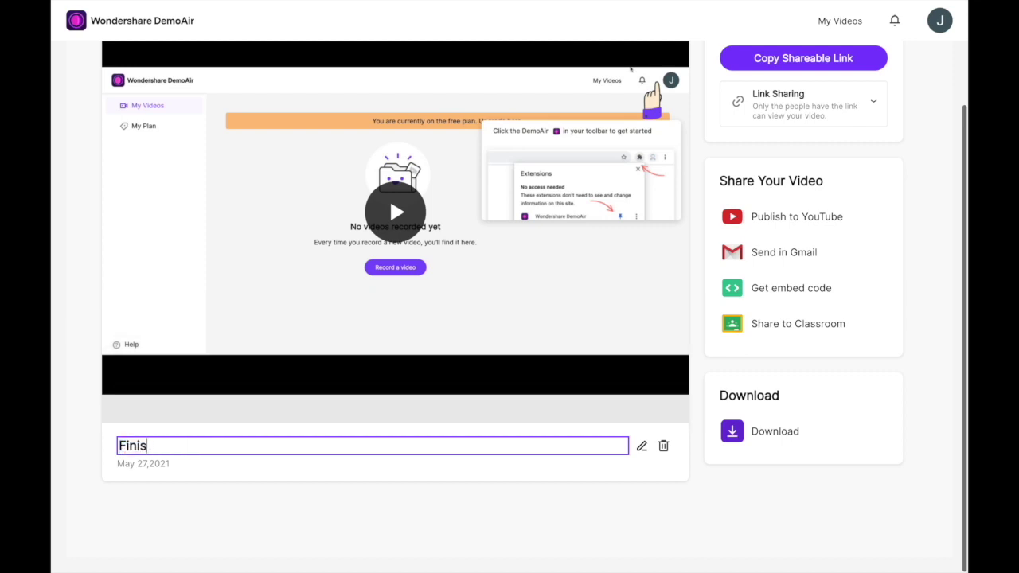
type("hed video 1")
key("Return")
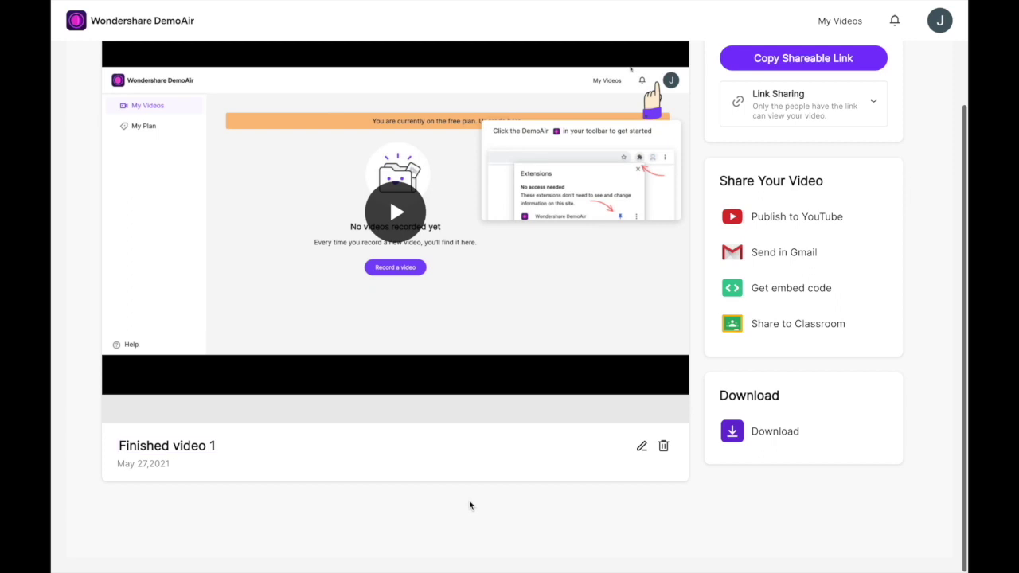